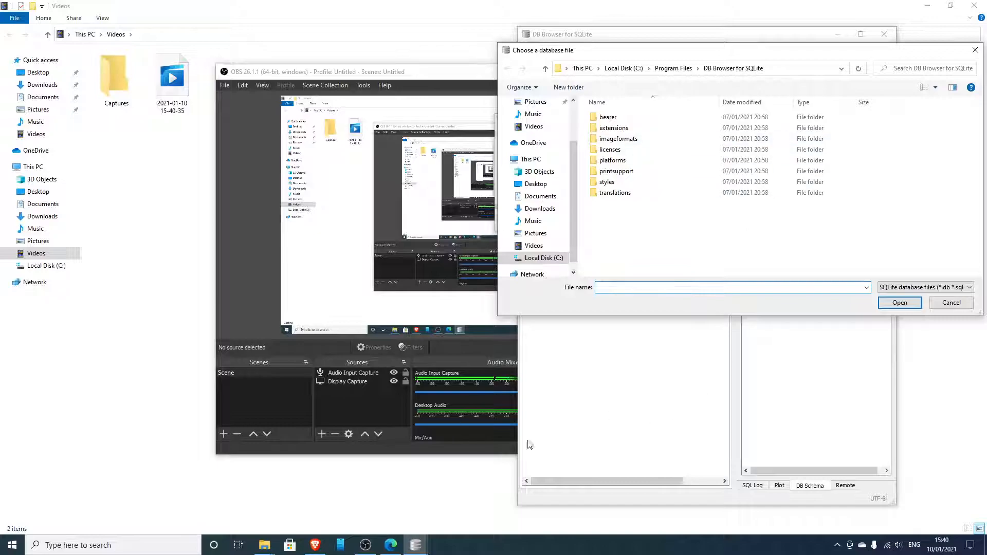
Open the computer_sales database from the Downloads folder and maximize the database window
drag(814, 56, 347, 105)
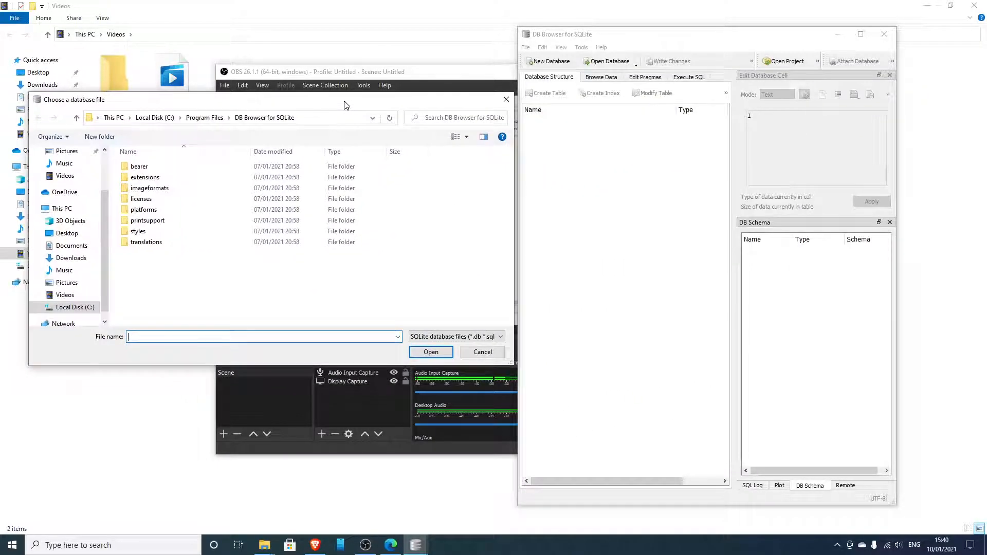
click(78, 257)
click(160, 181)
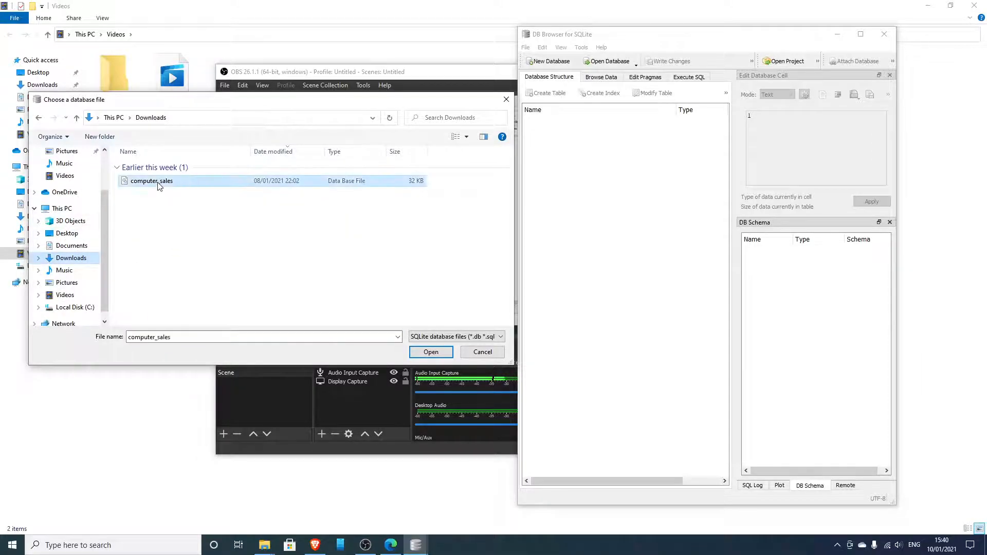
click(431, 352)
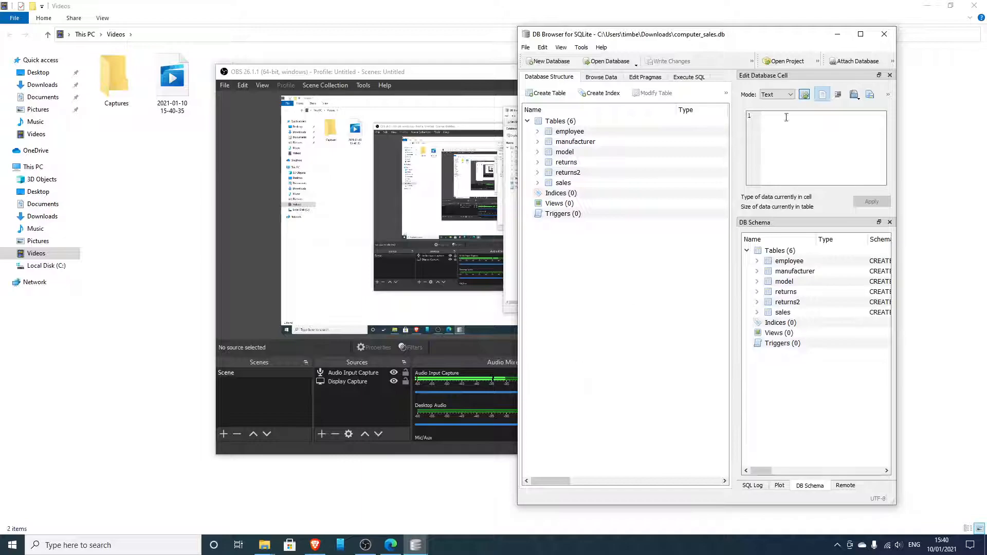
click(860, 34)
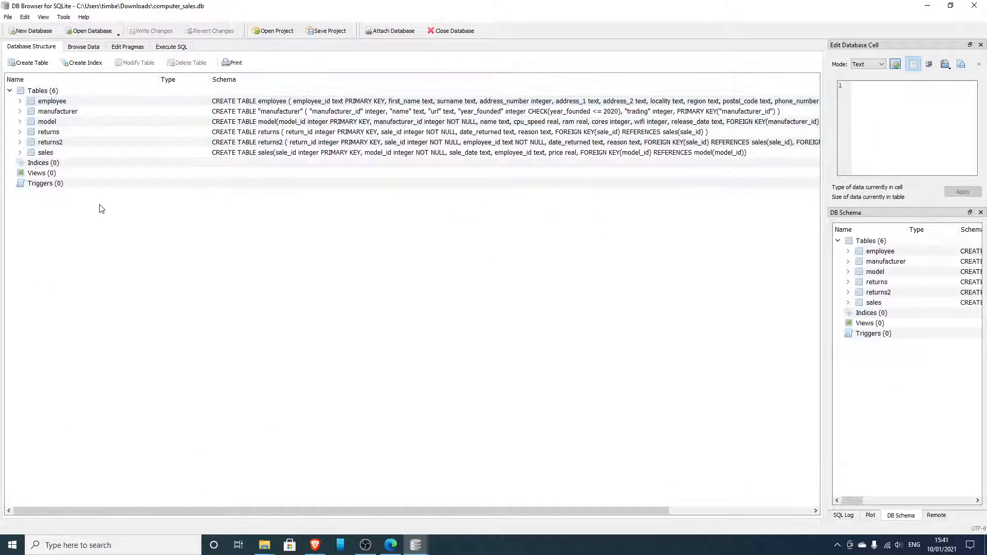
Examine the employee table's records and the manufacturer, model and sales tables in the database structure
click(83, 47)
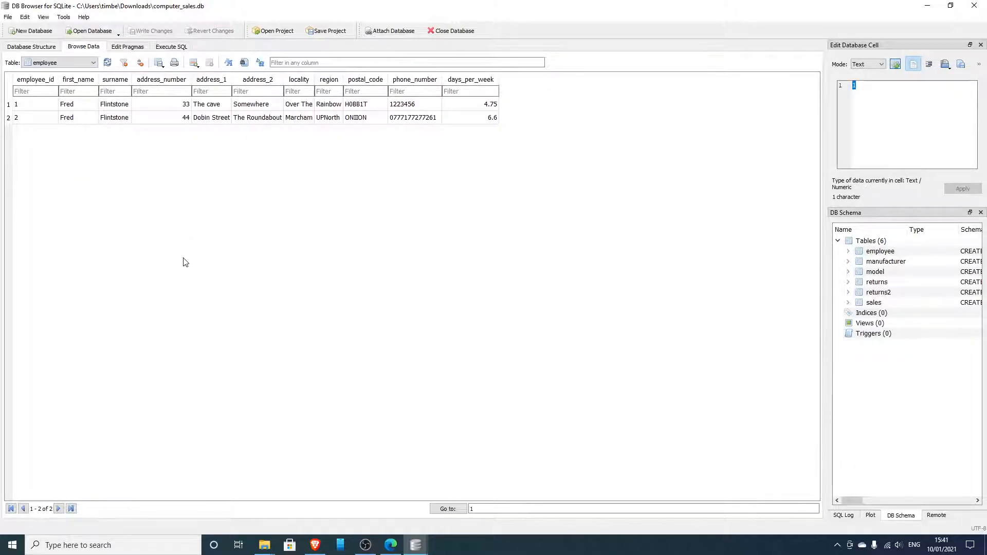
click(93, 63)
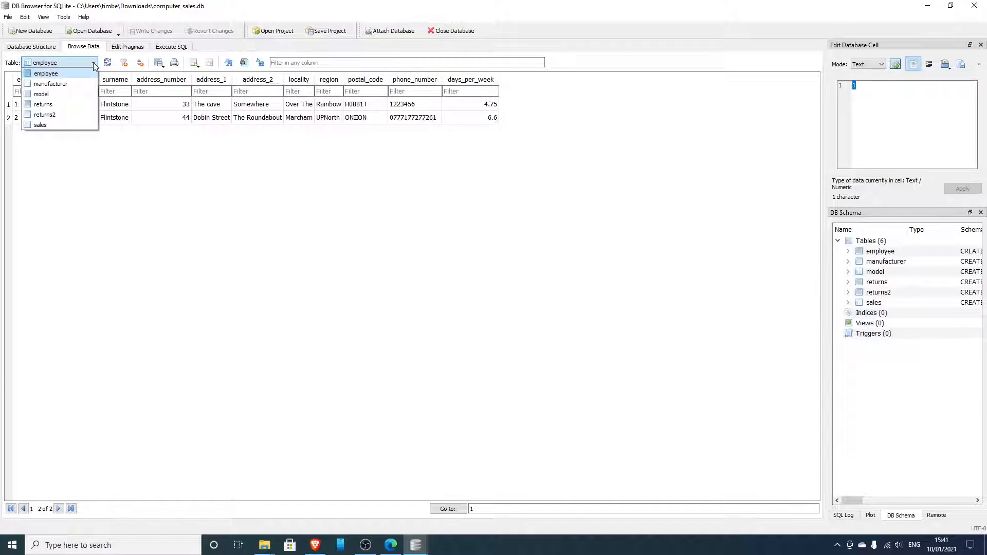
click(32, 47)
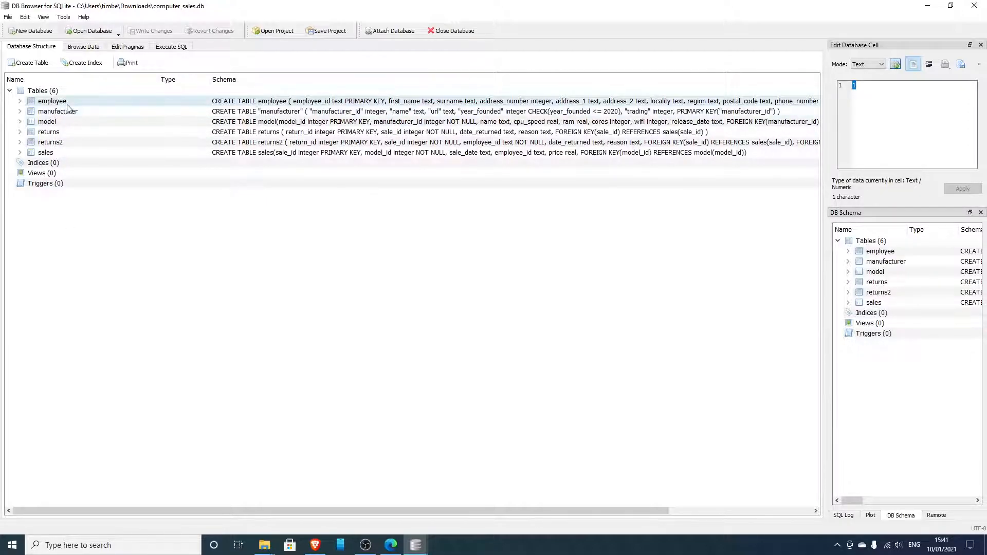
click(87, 116)
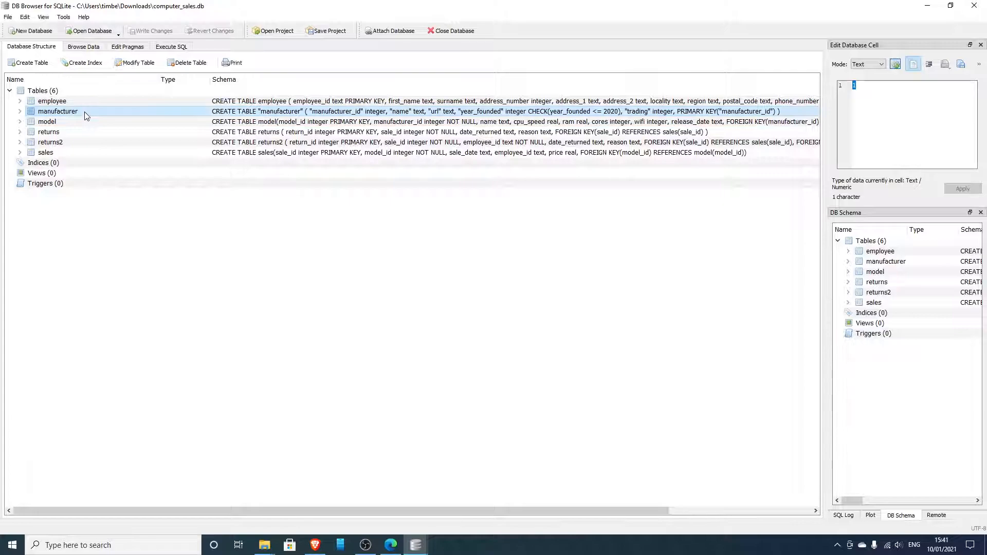
click(88, 123)
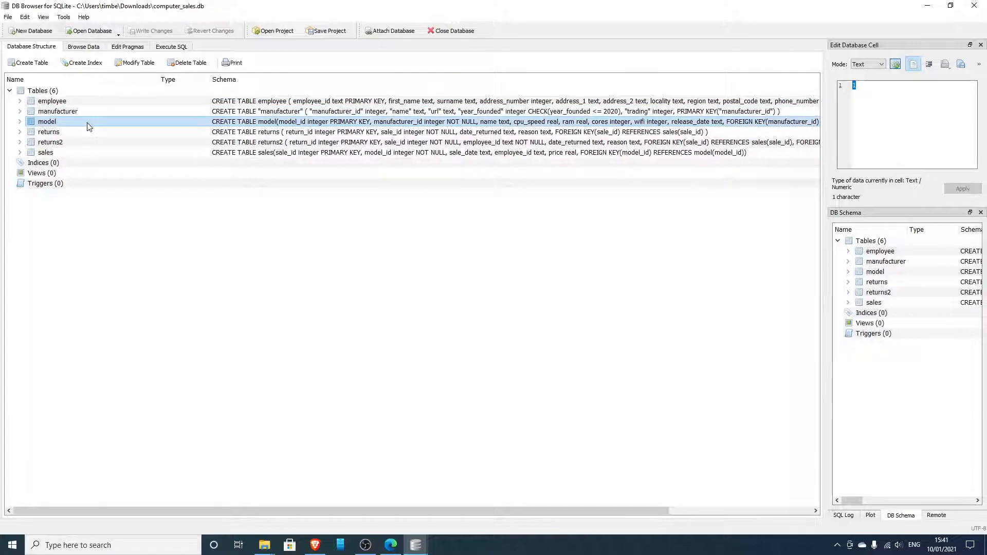
click(72, 154)
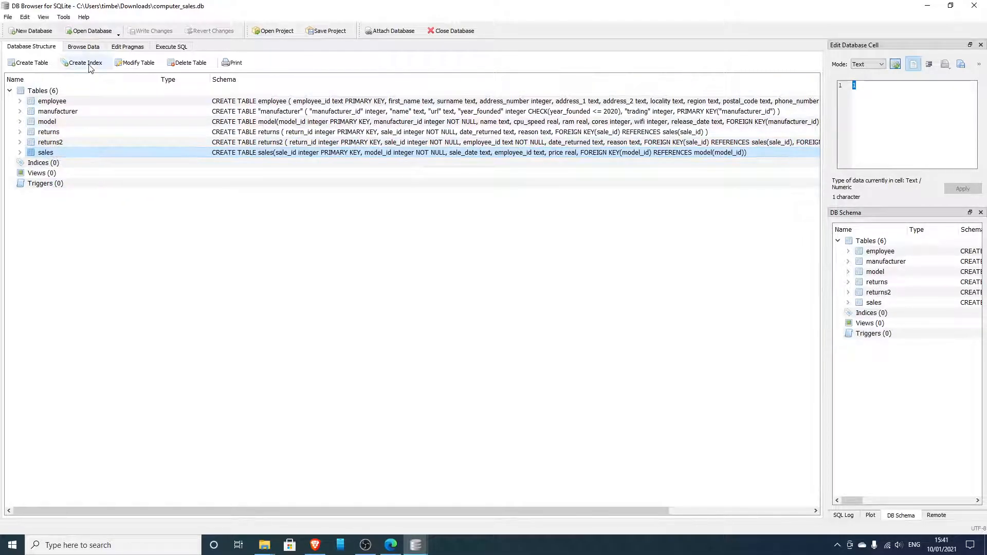
Display the records of the sales table for browsing
click(82, 45)
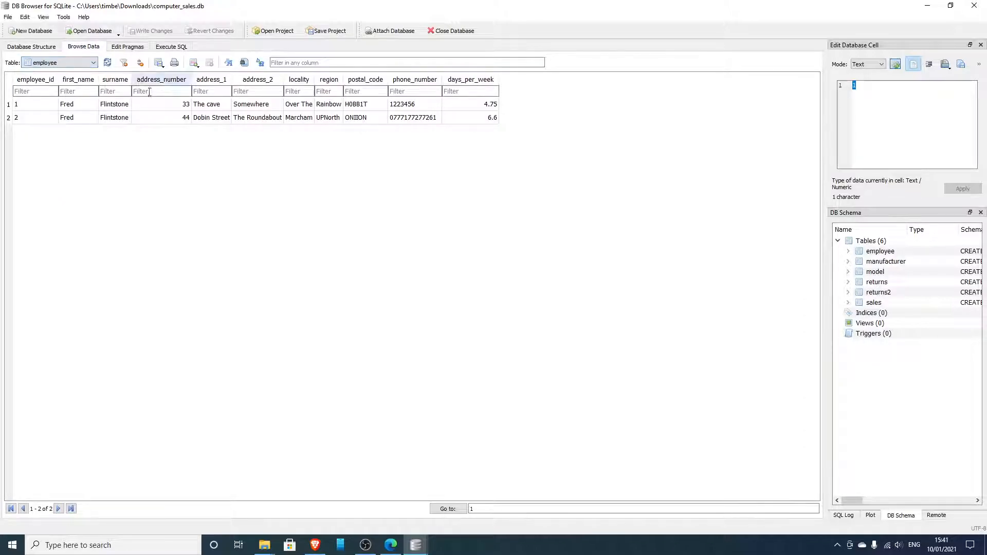
click(94, 64)
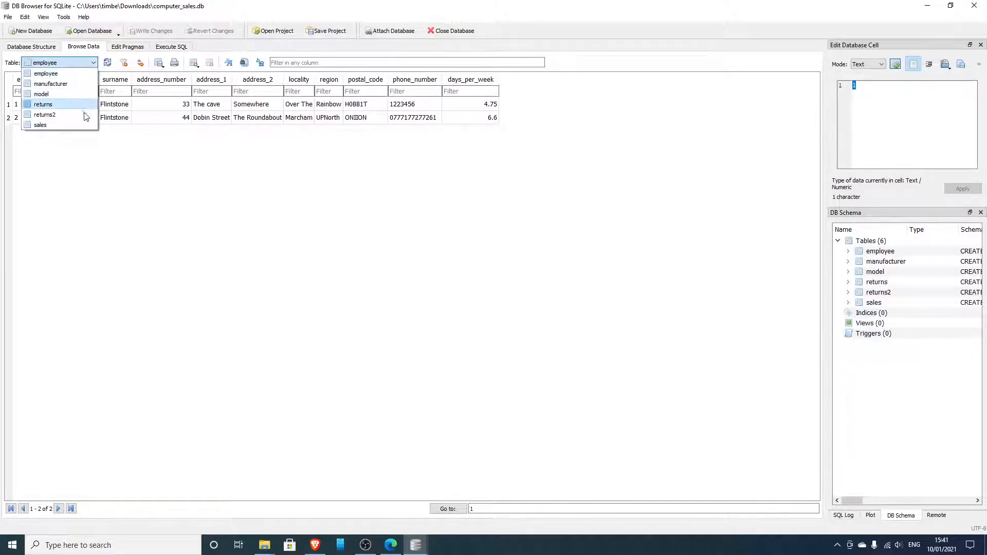
click(72, 125)
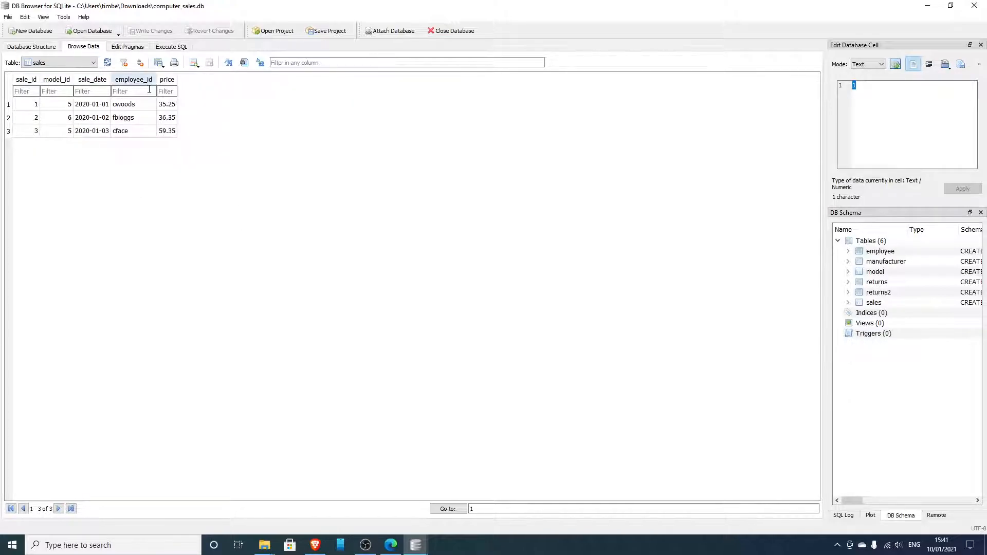
click(951, 7)
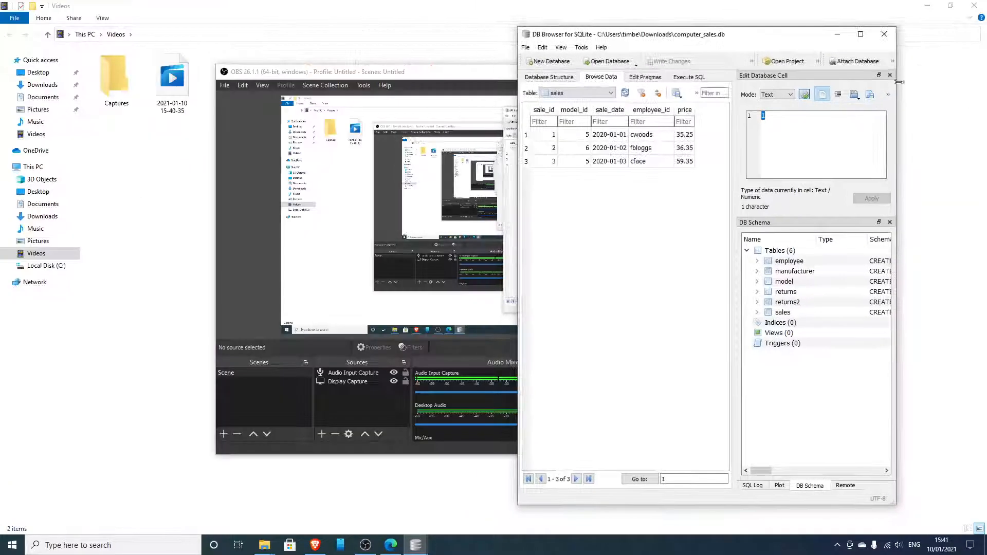
click(697, 94)
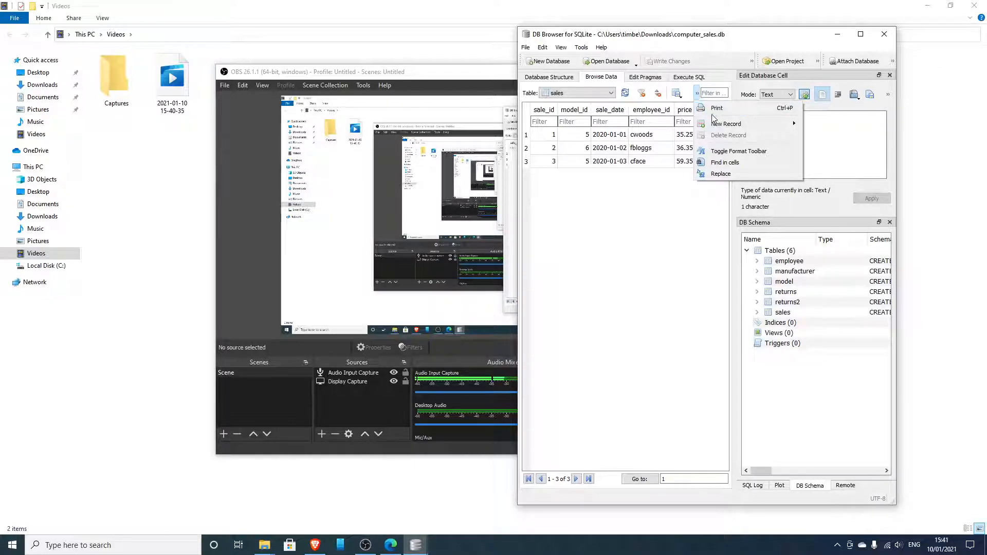
mouse_move(718, 126)
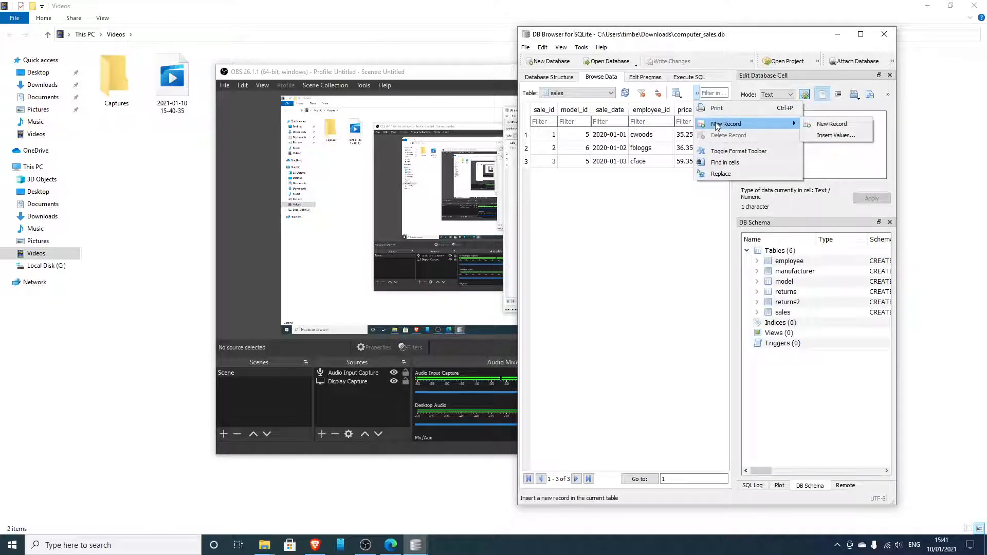
click(863, 40)
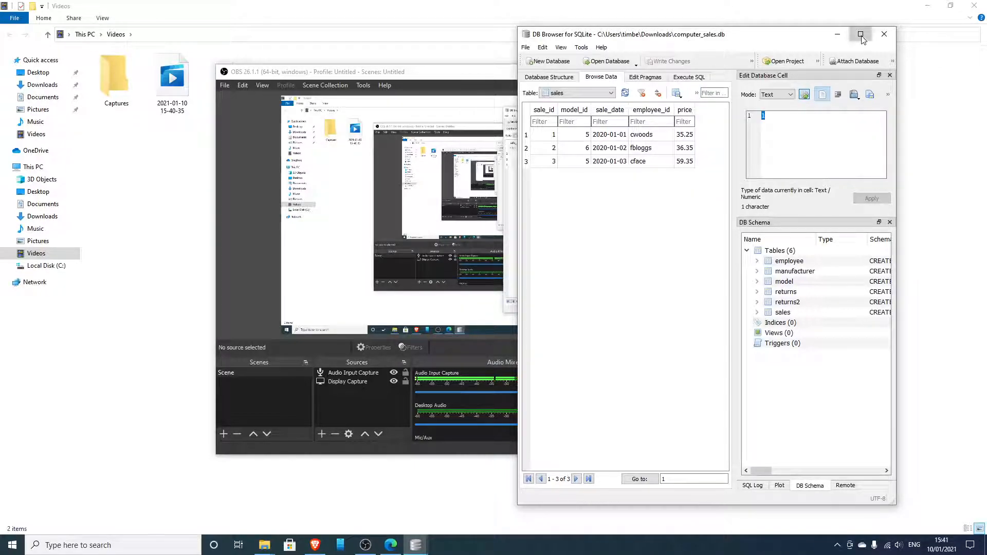
click(863, 37)
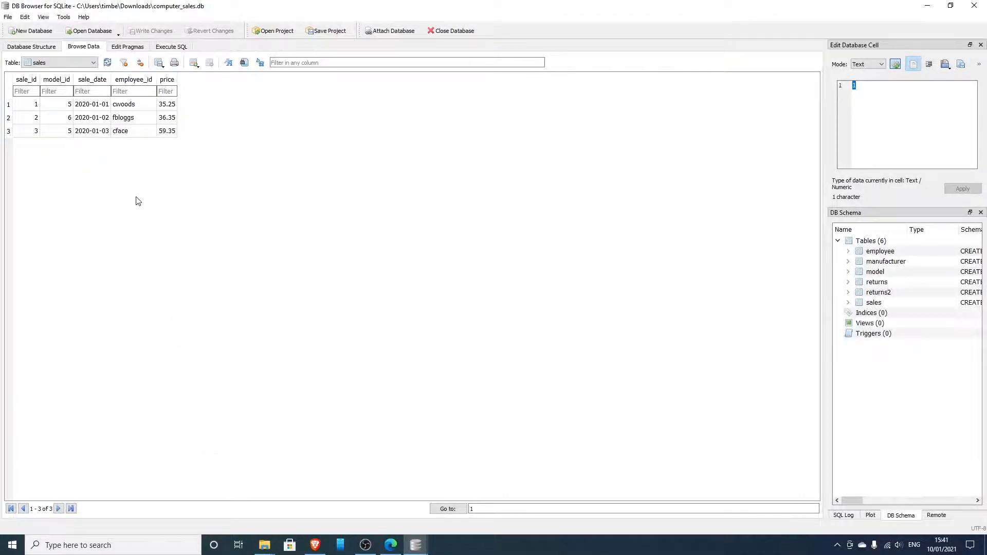
Start a new sales record by entering its values, with sale_id 3, model_id 1 and sale_date 2021-01-01
click(59, 132)
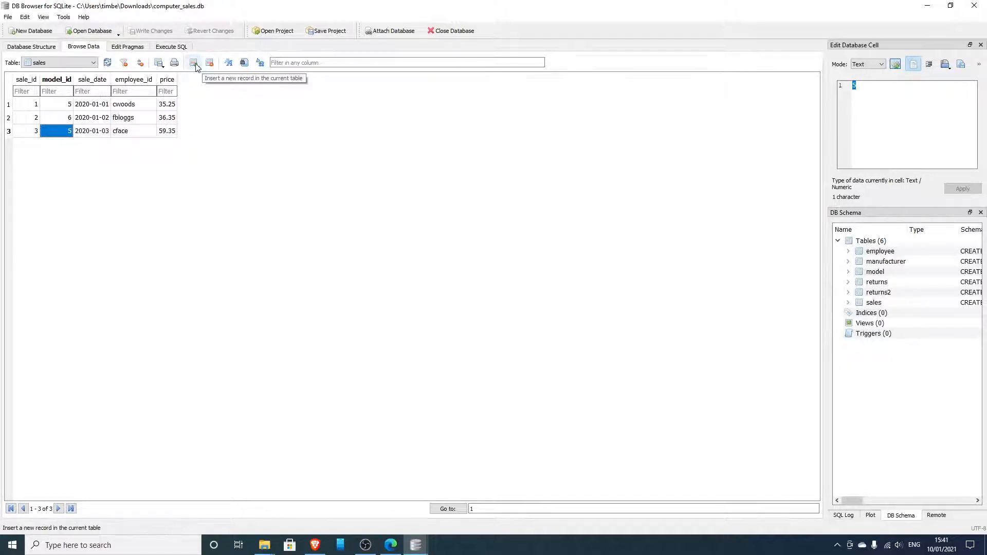
click(193, 64)
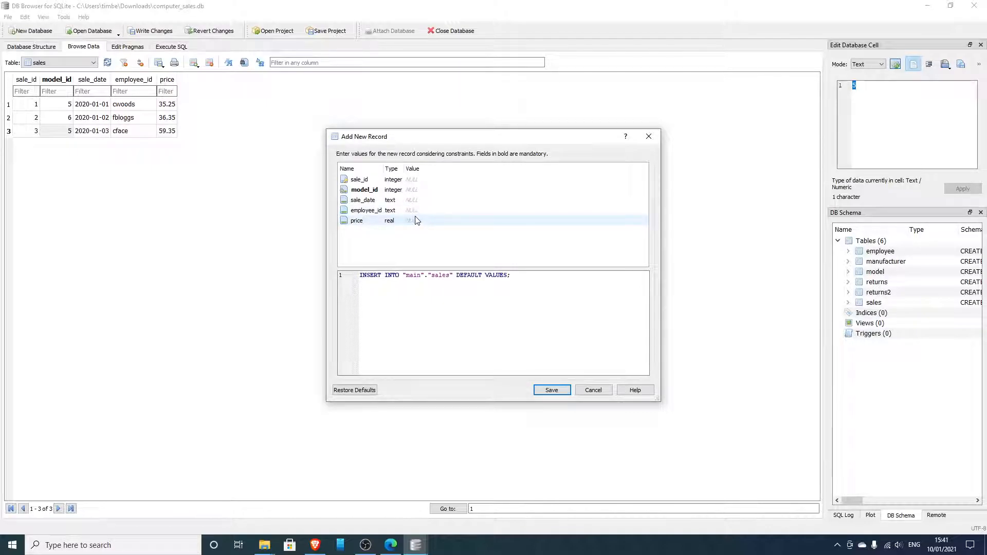
double_click(410, 180)
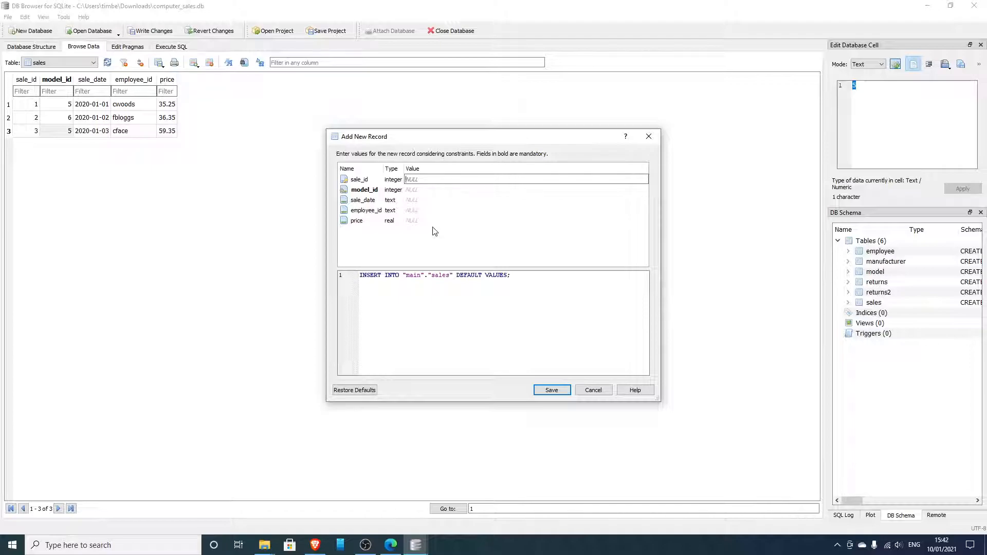
text(3)
click(420, 191)
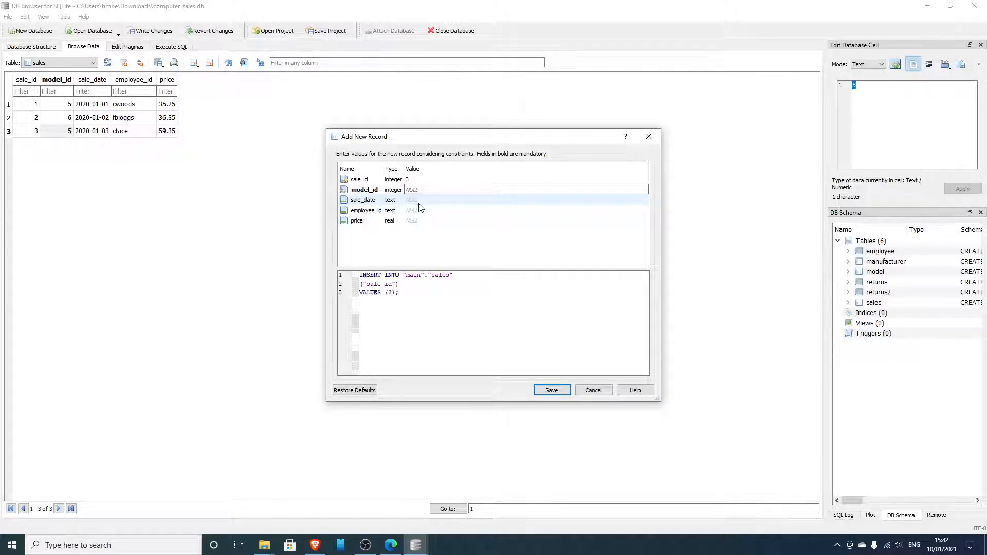
text(1)
click(412, 203)
text(2021-01-01)
Set the new record's employee_id to 1 and price to 23.5, and try to save it
click(419, 209)
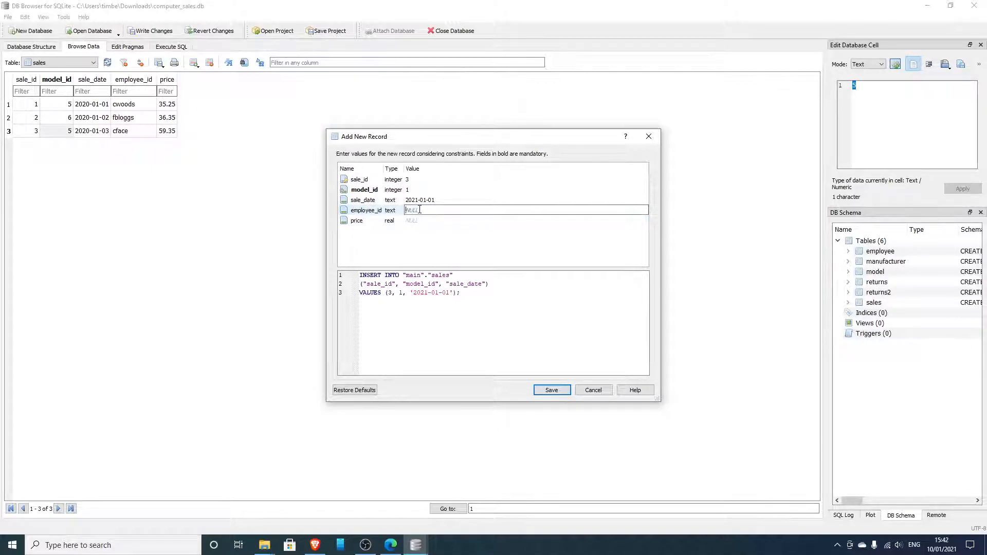
text(1)
click(417, 220)
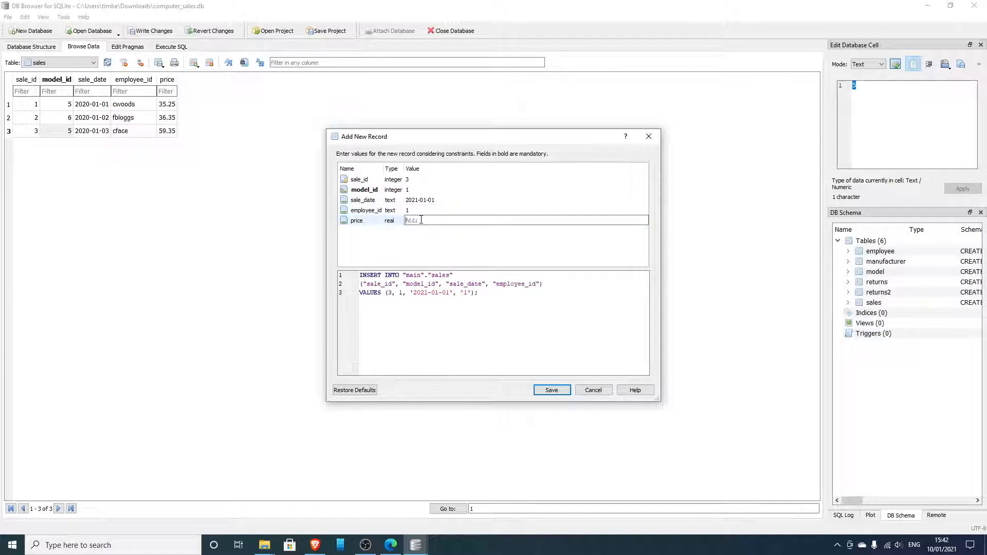
text(23.5)
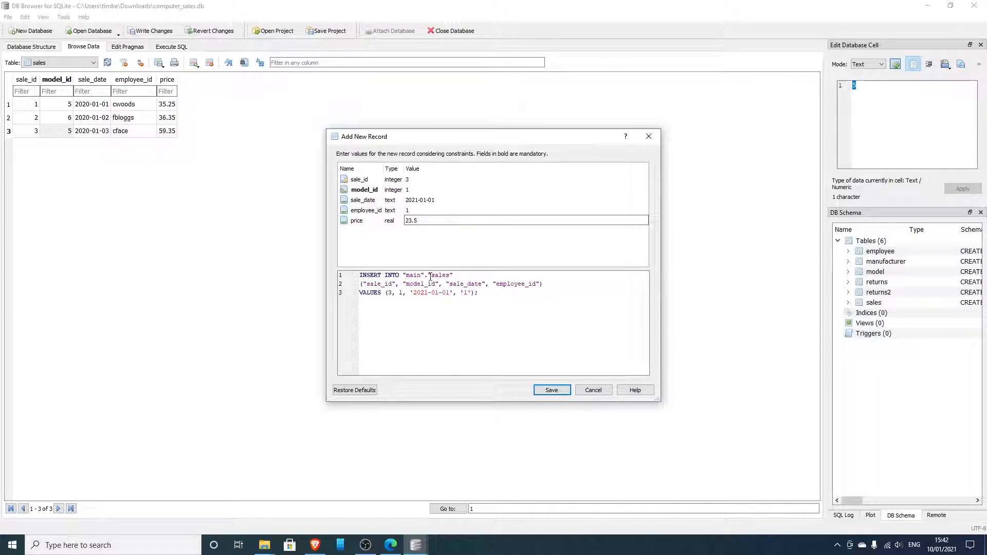
click(555, 392)
click(552, 390)
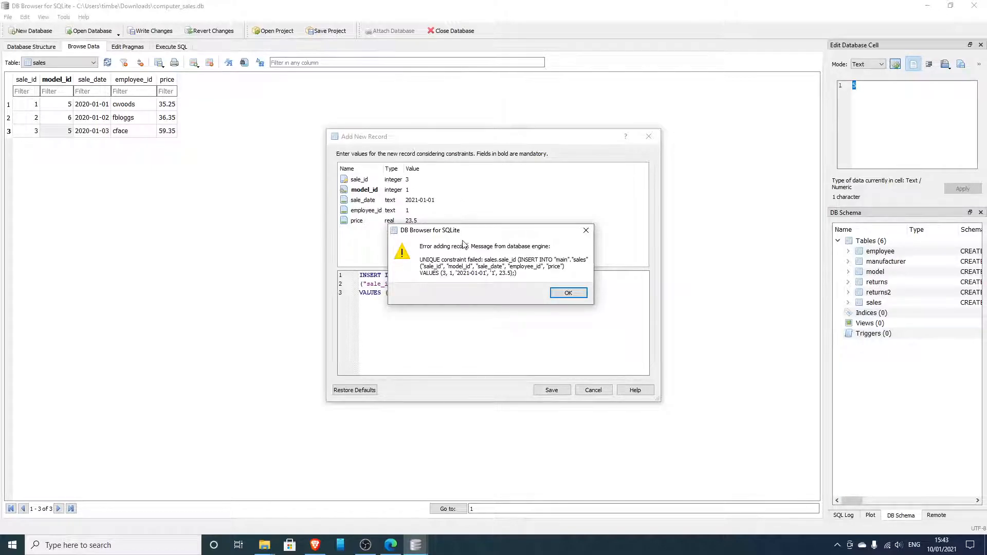
drag(470, 233, 562, 159)
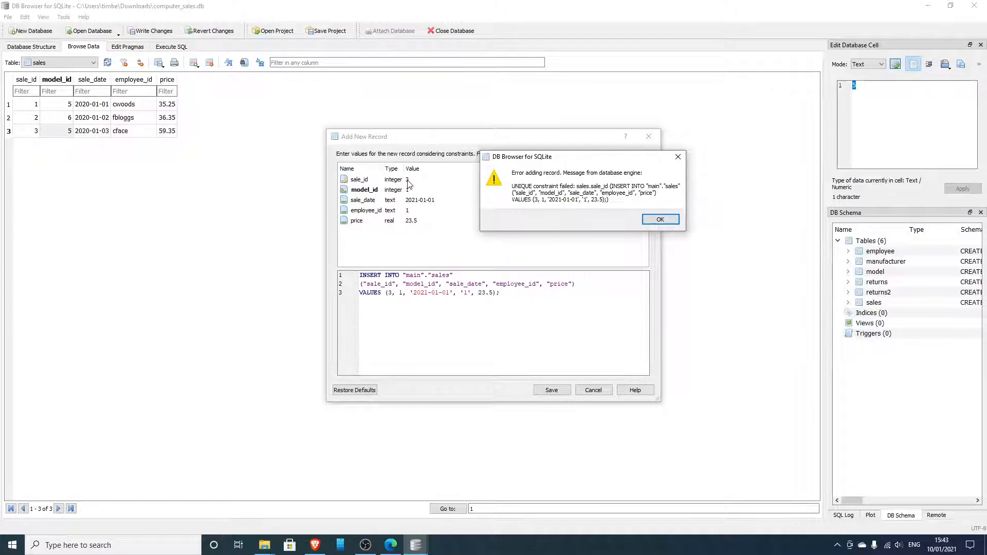
click(659, 219)
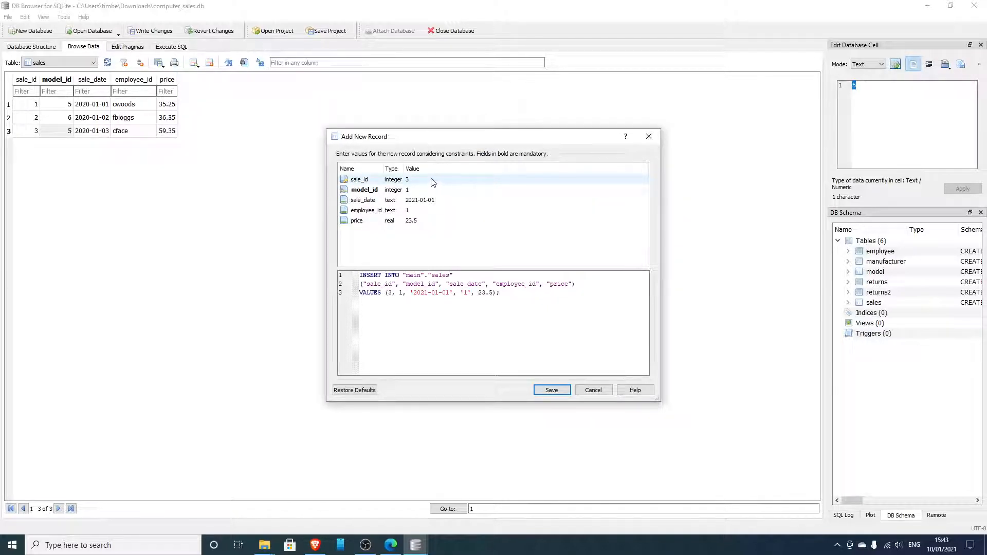
Change the new sales record's sale_id to 4 and save the record
double_click(420, 179)
text(4)
click(561, 394)
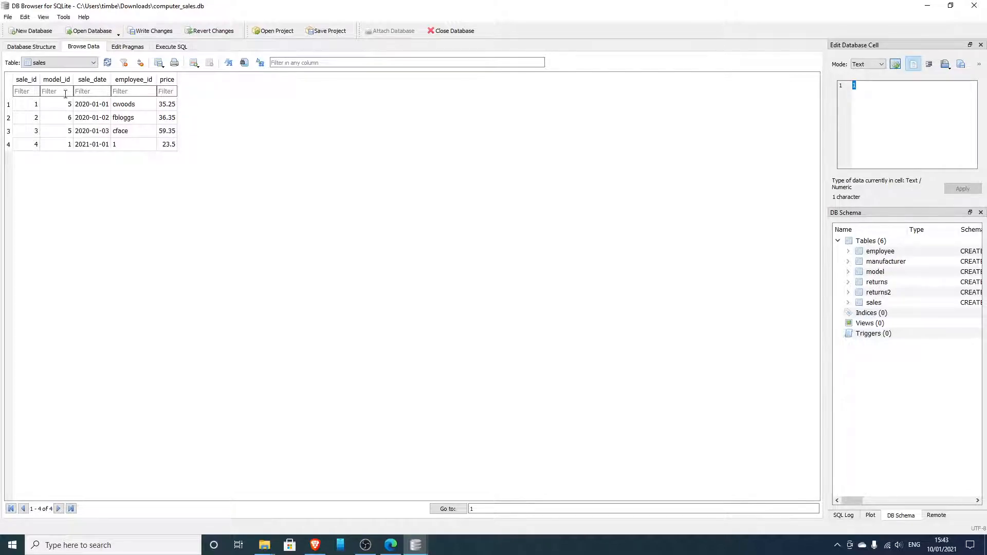
Look through the model table's records and return to the sales table
click(51, 66)
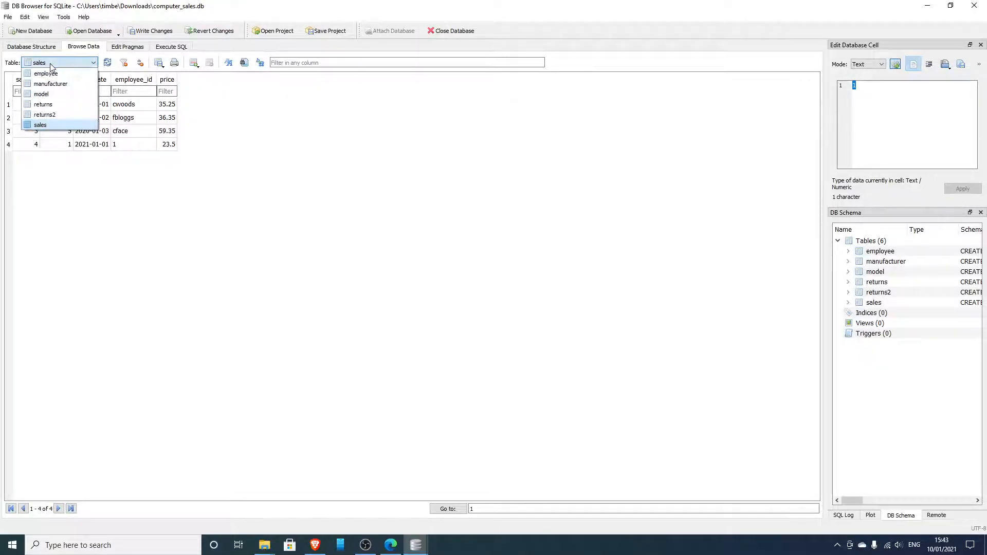
click(41, 94)
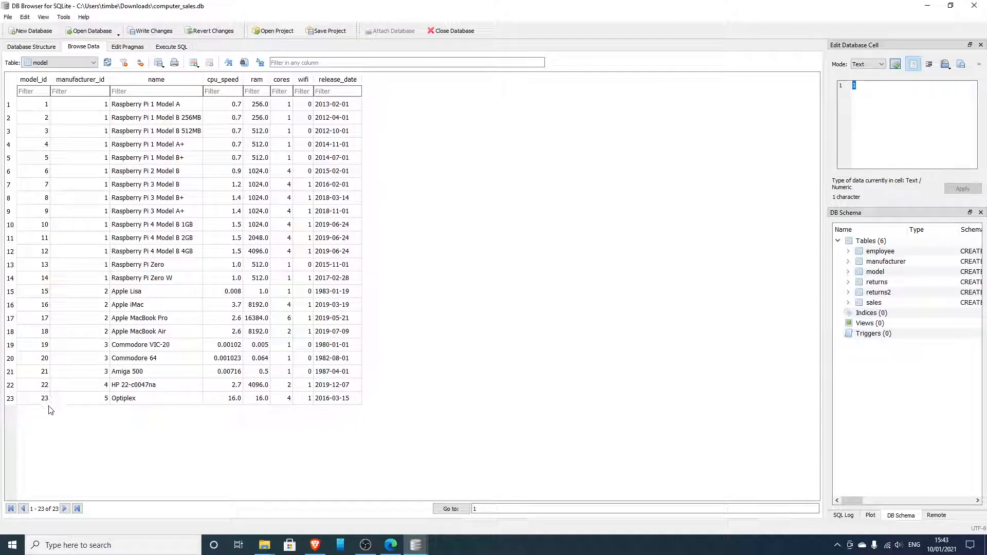
click(59, 62)
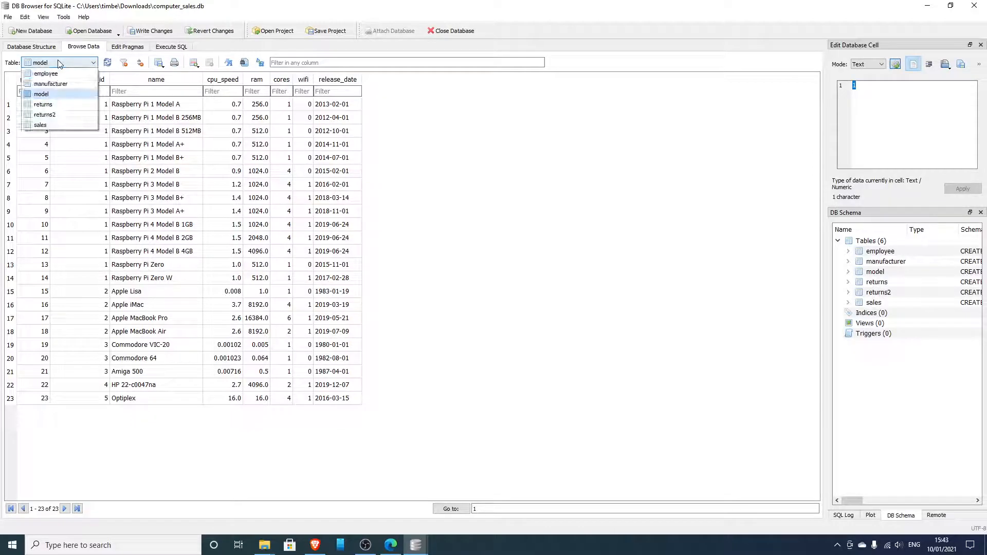
click(41, 125)
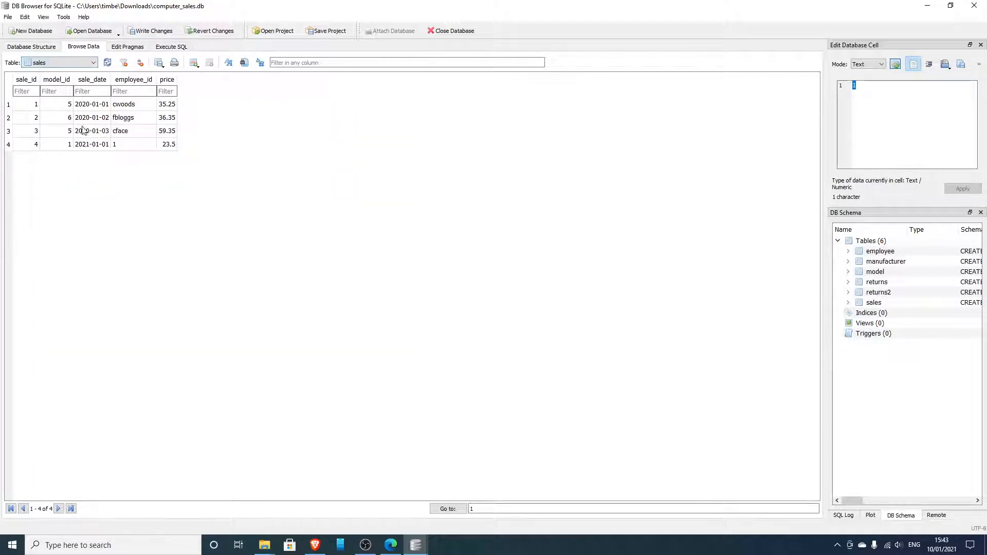
Start another new record in the sales table with sale_id 5 and model_id 25
click(70, 145)
right_click(96, 145)
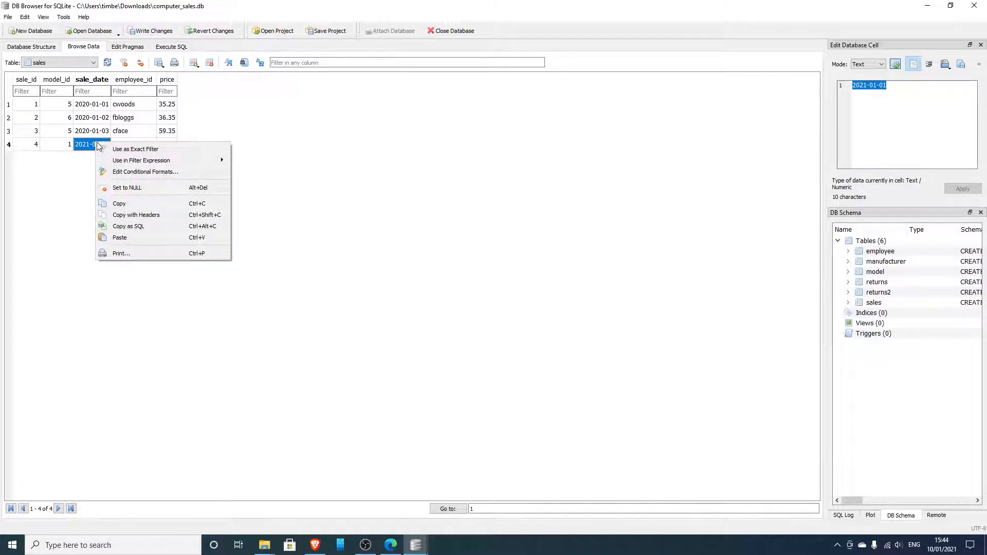
click(195, 63)
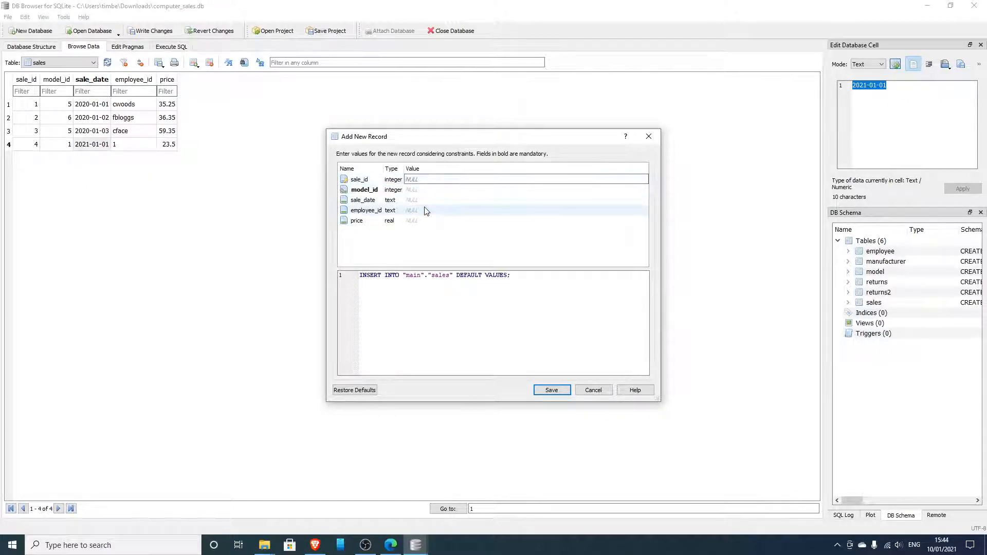
text(5)
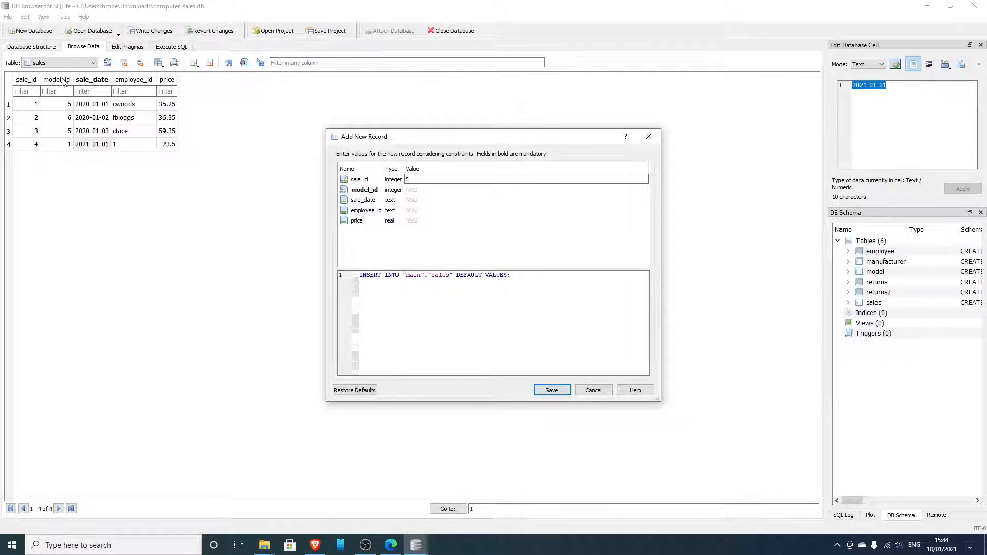
click(420, 191)
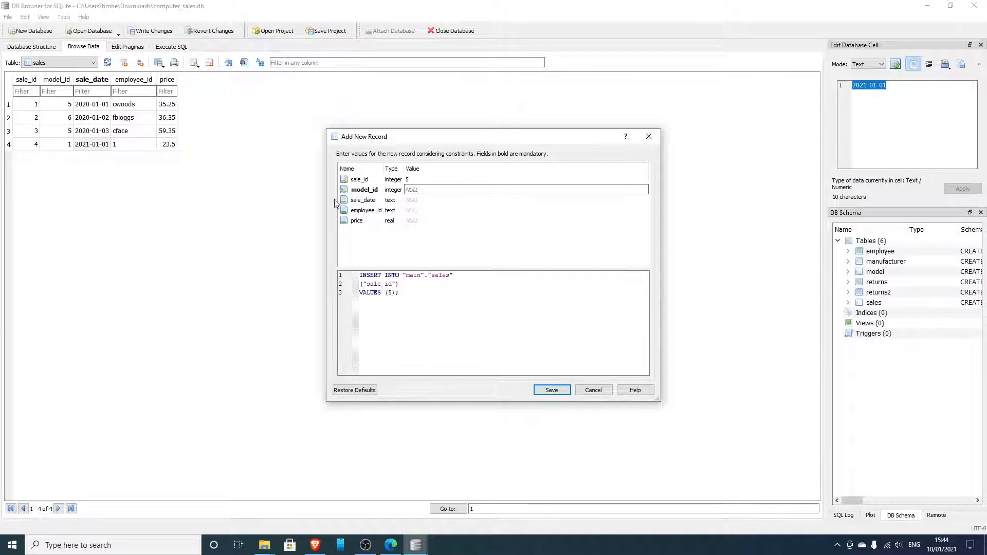
text(25)
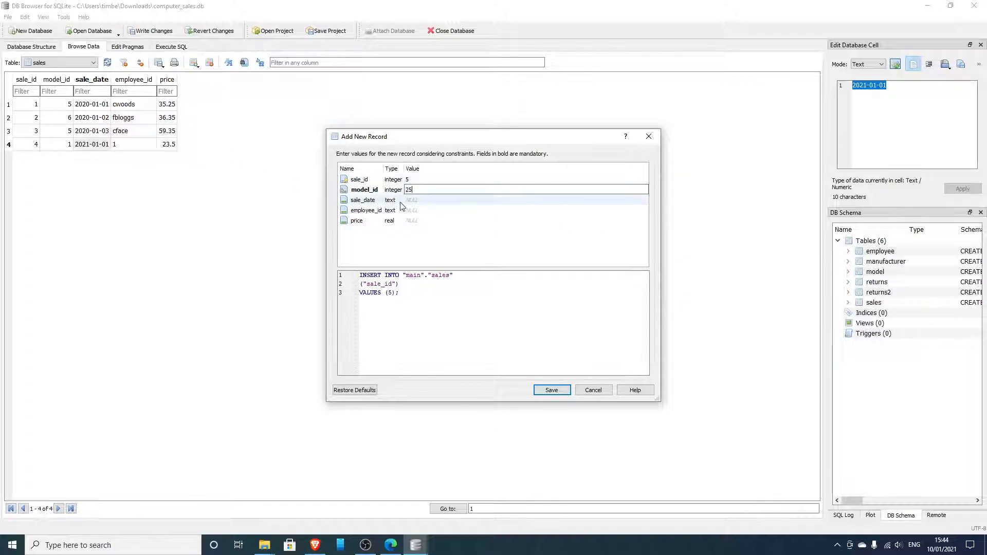
Set the new record's sale_date to 12136545, employee_id to the first sale's employee and price to 16.75, and try to save it
click(416, 200)
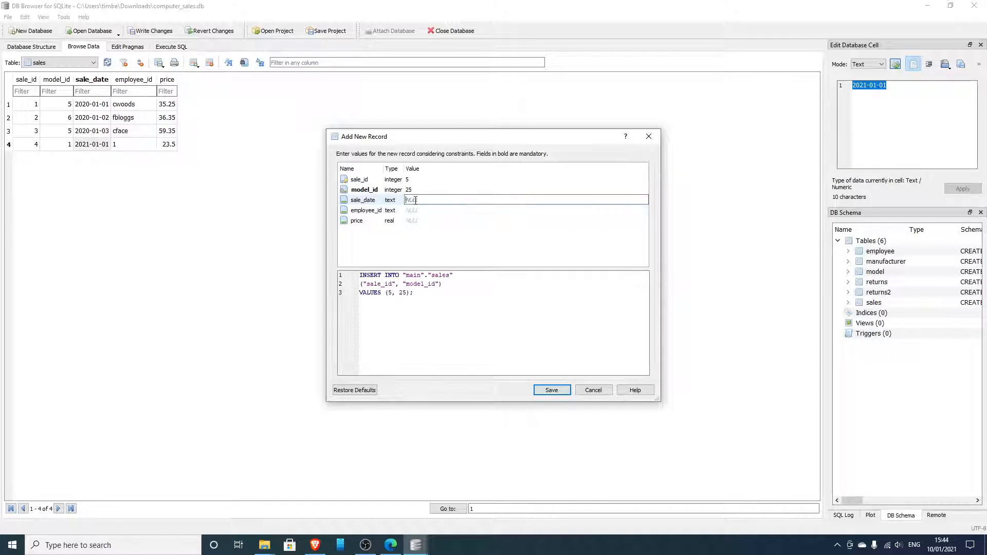
text(12136545)
click(421, 210)
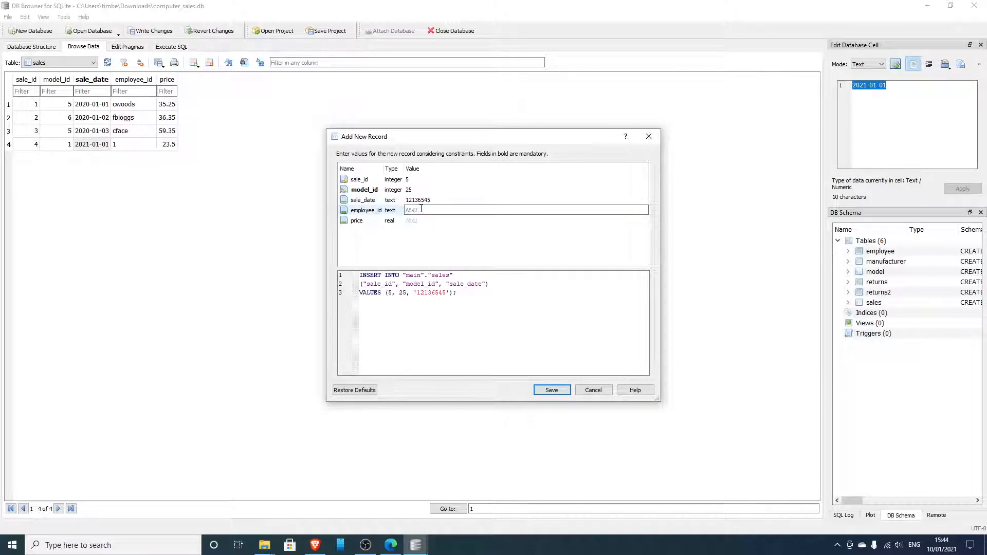
text(cwoods)
click(418, 220)
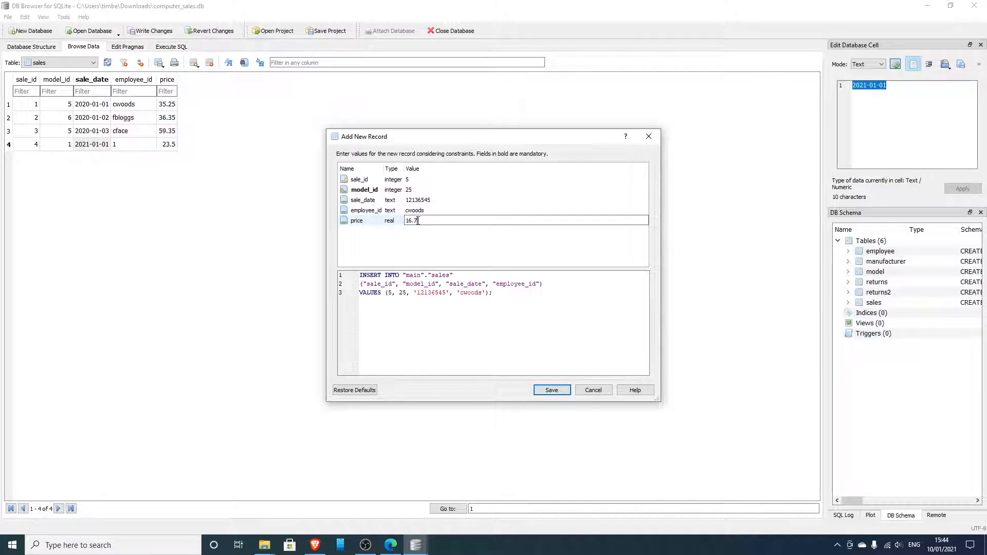
click(552, 391)
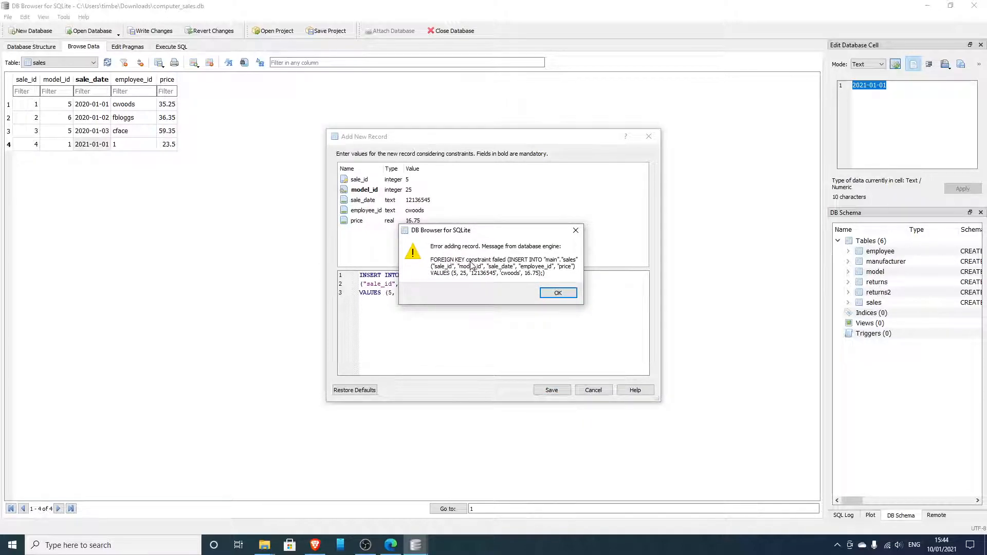
drag(487, 230, 594, 157)
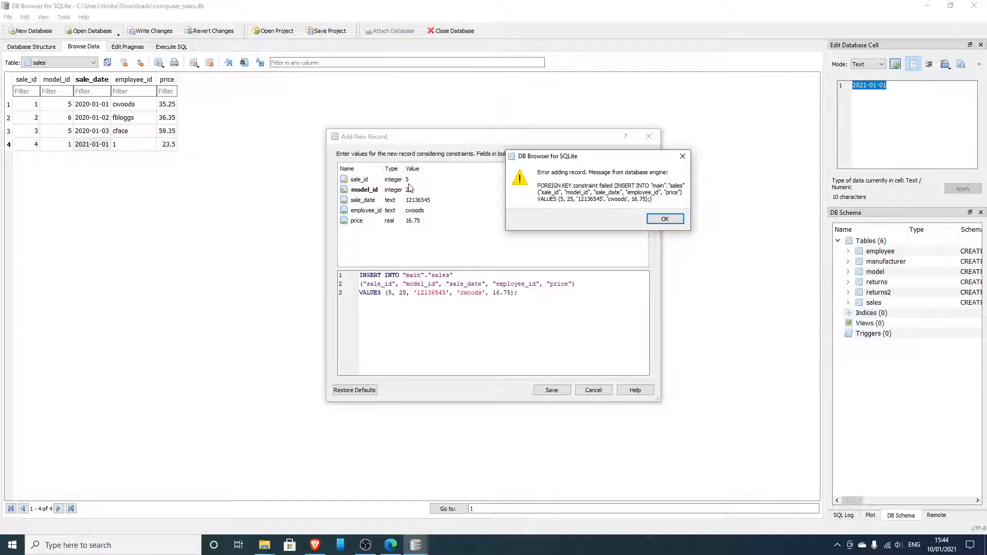
click(662, 218)
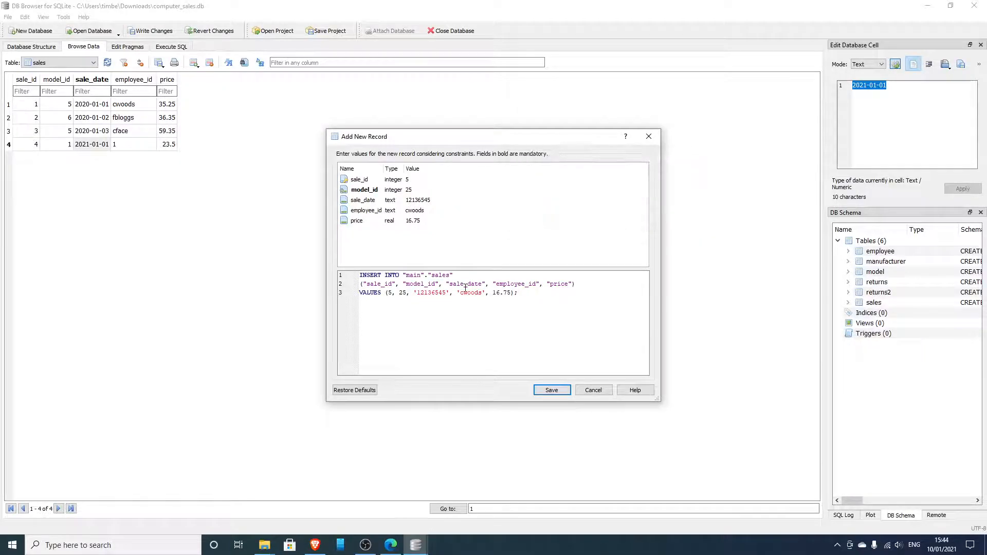
Change the new sales record's model_id to 22 and save the record
double_click(412, 190)
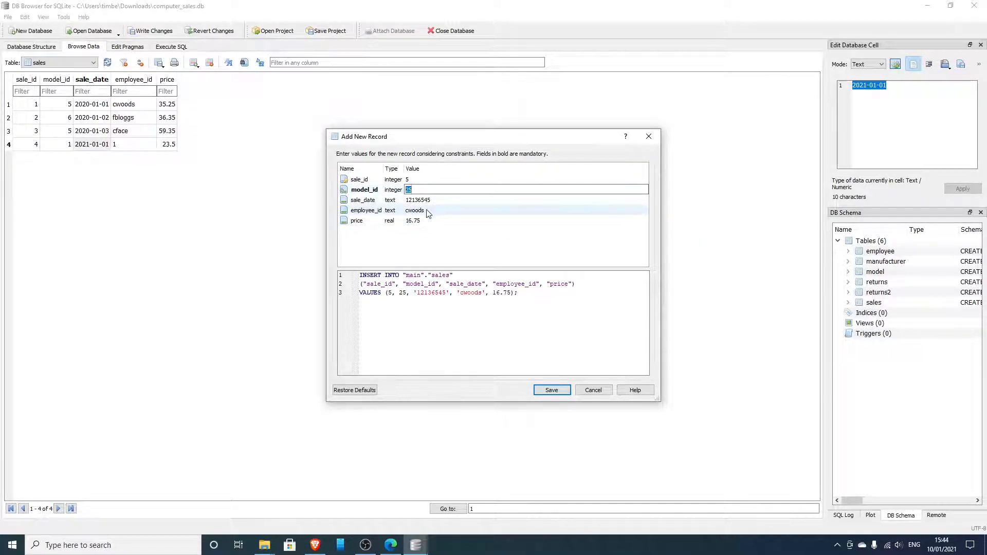
text(22)
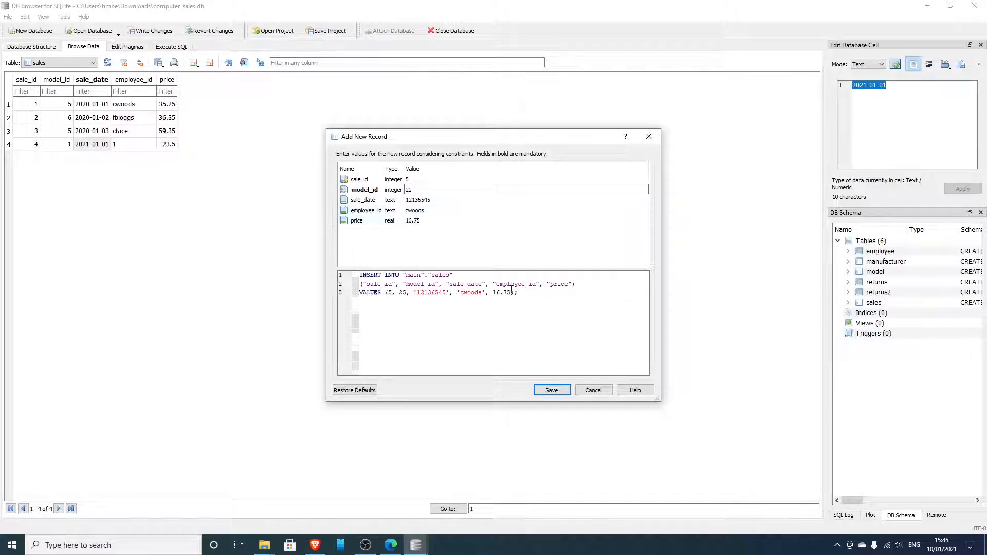
click(541, 391)
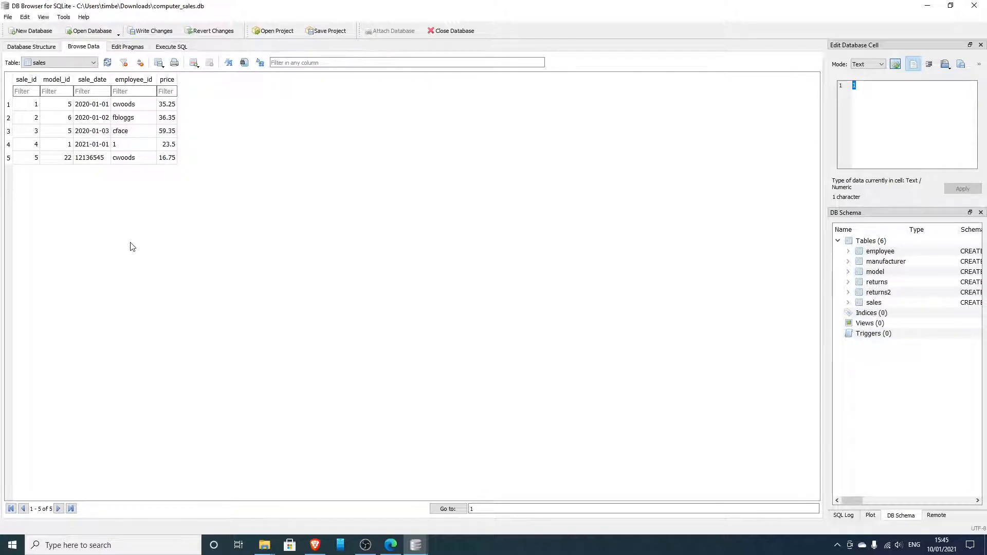
Look through the records of the model and manufacturer tables, and review the table definitions in the database structure
click(94, 63)
click(74, 93)
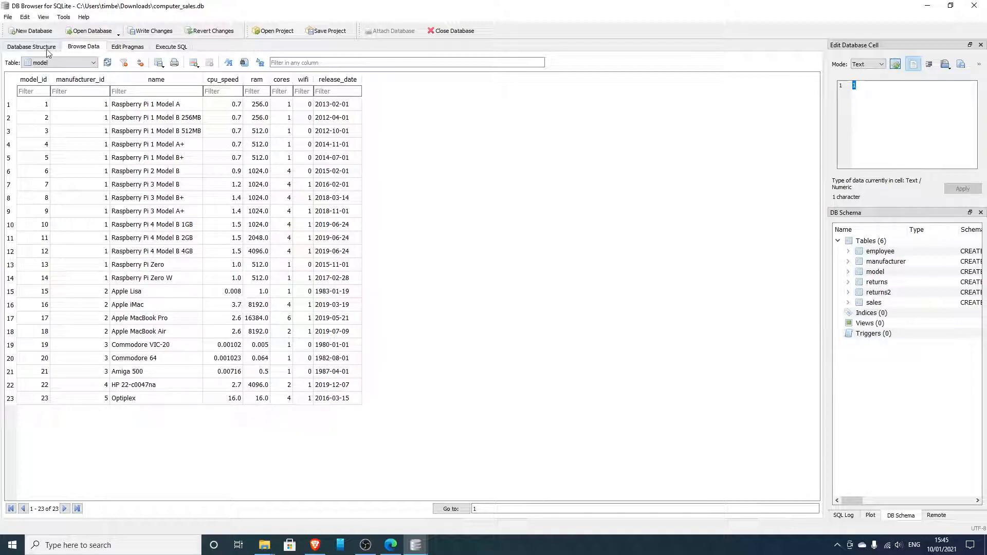
click(95, 62)
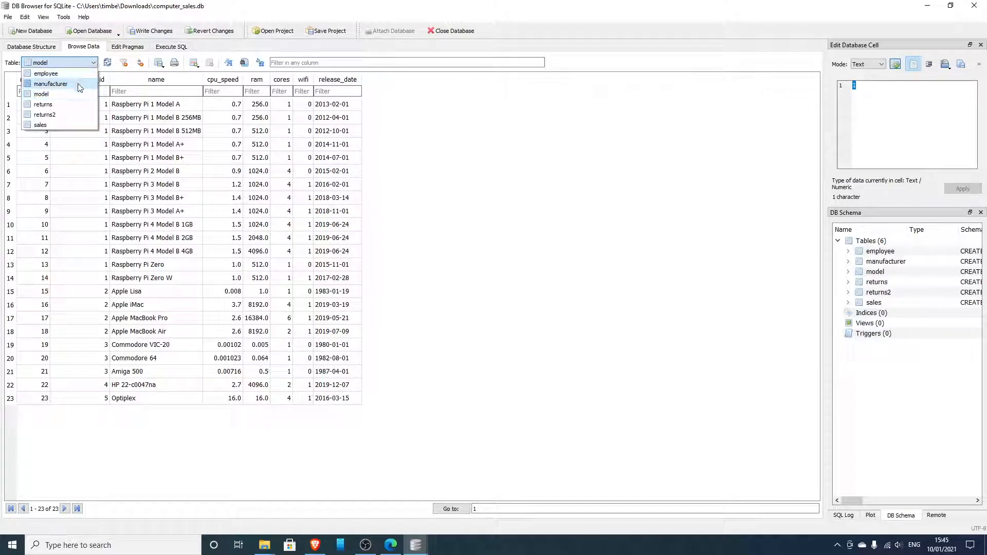
click(51, 83)
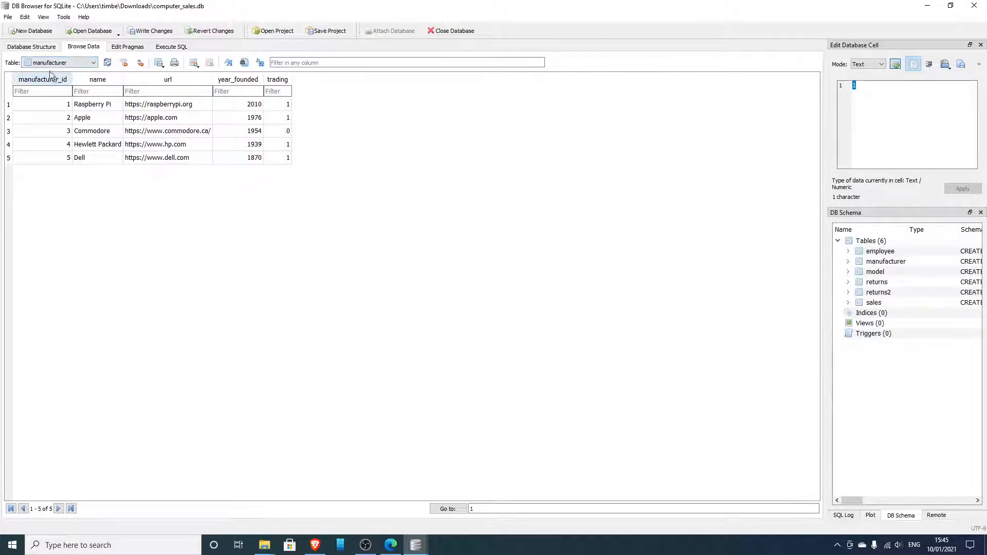
click(34, 48)
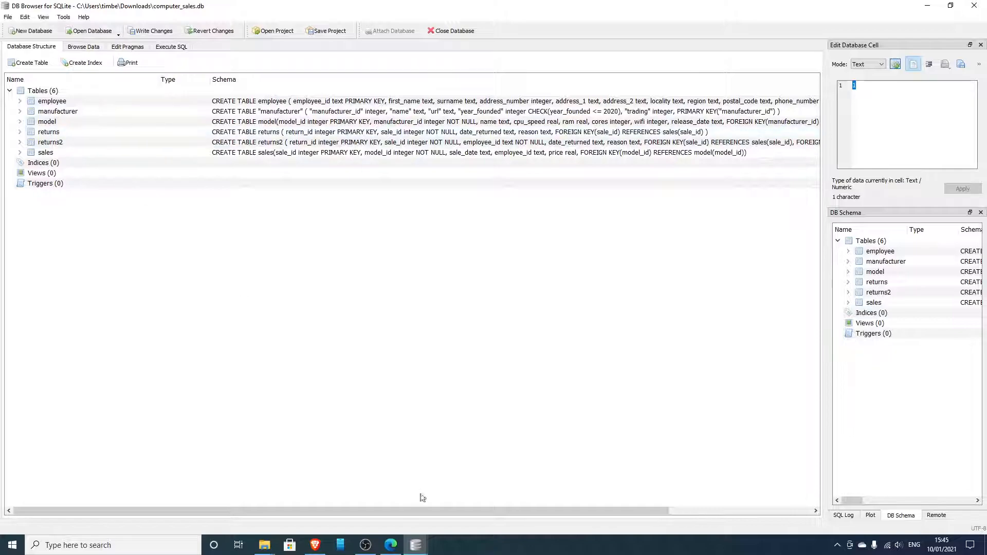
click(367, 551)
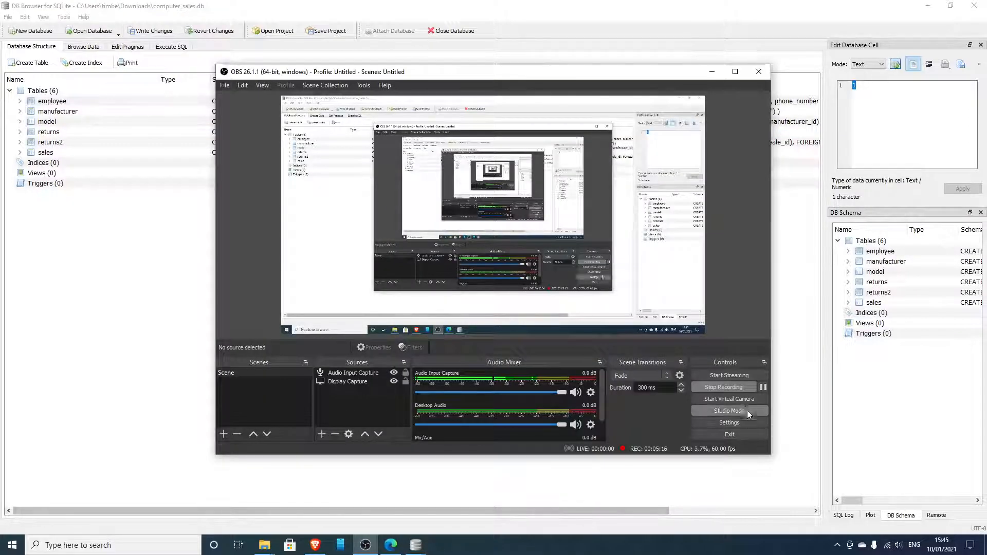